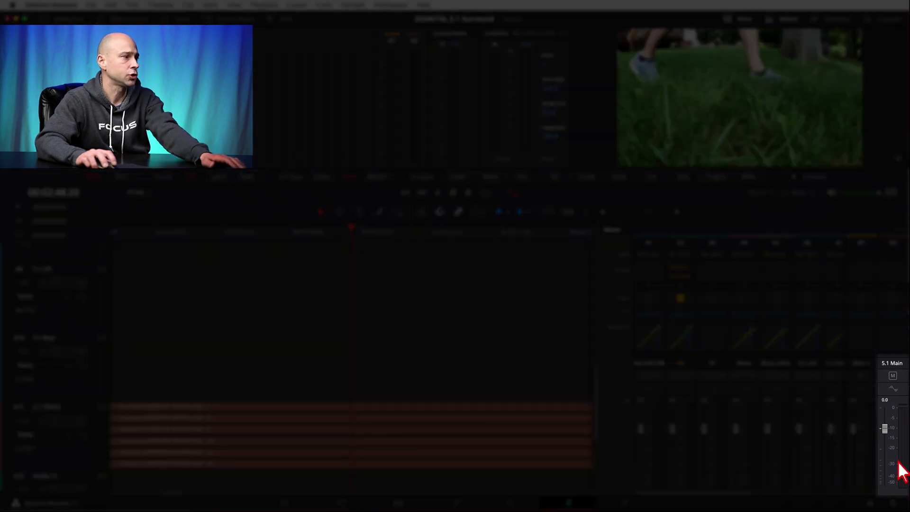
Step: Play the timeline for a moment to check the level meter of the 5.1 Main bus
key("space")
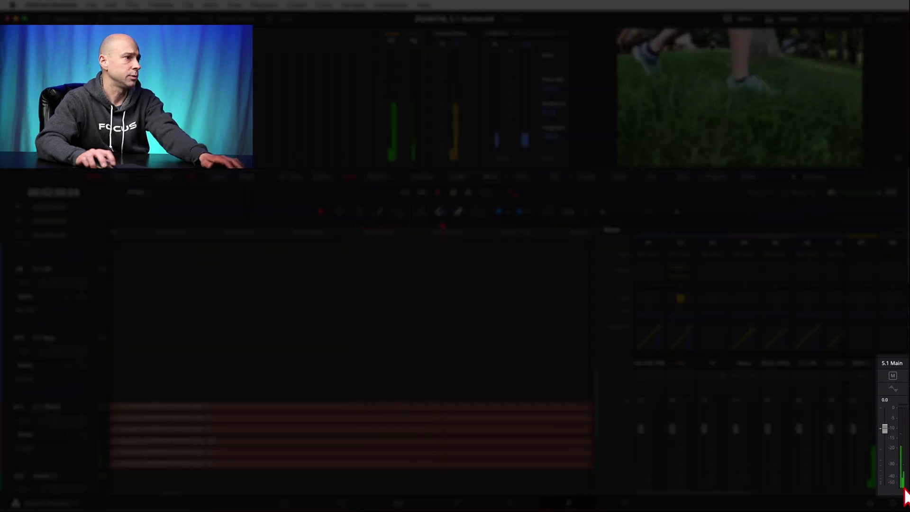
key("space")
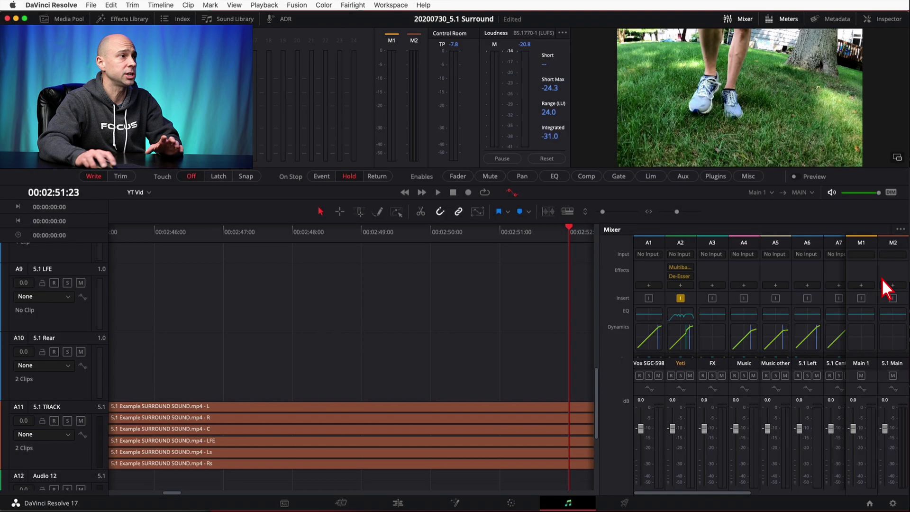
Step: Check the mixer's display options, and add the Surround LFE Filter effect to the 5.1 Main bus (M2)
left_click(900, 230)
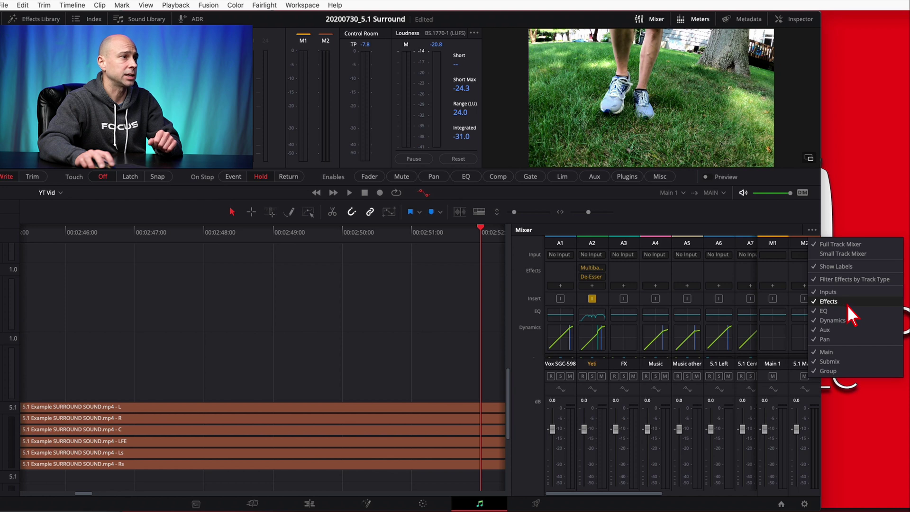
key("Escape")
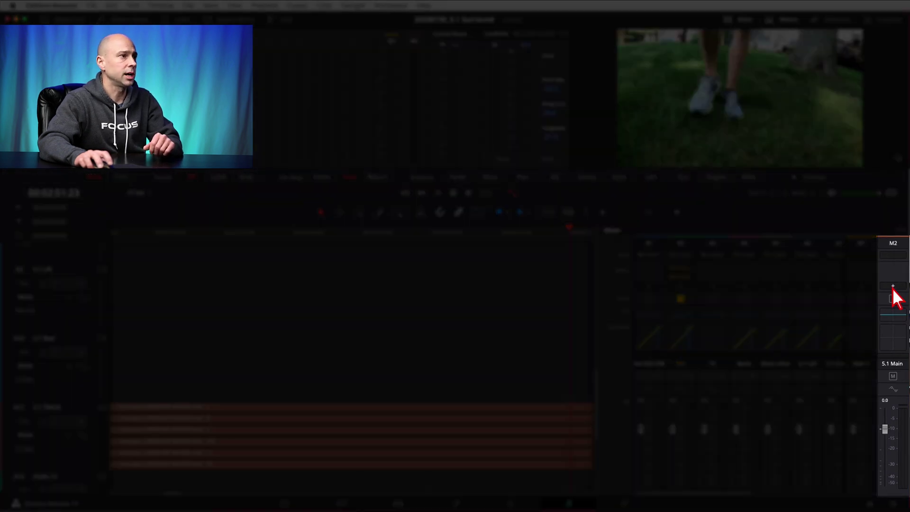
left_click(894, 287)
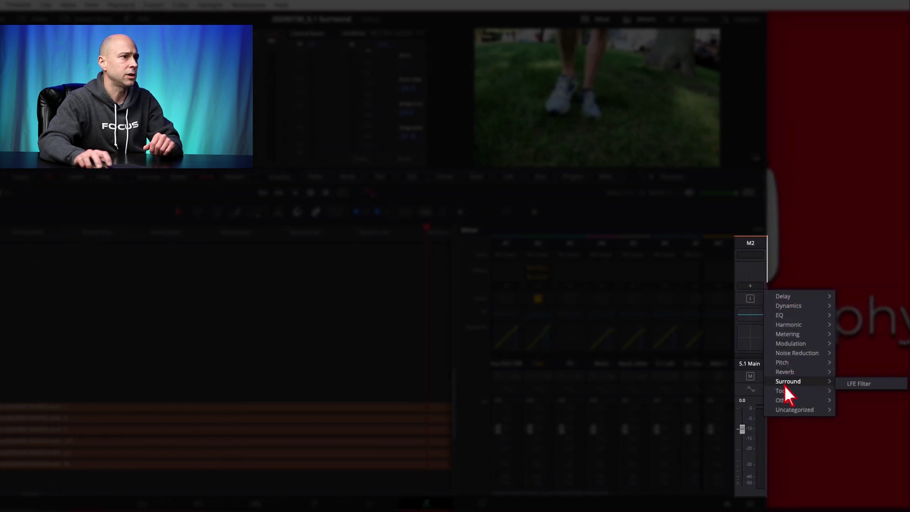
left_click(868, 386)
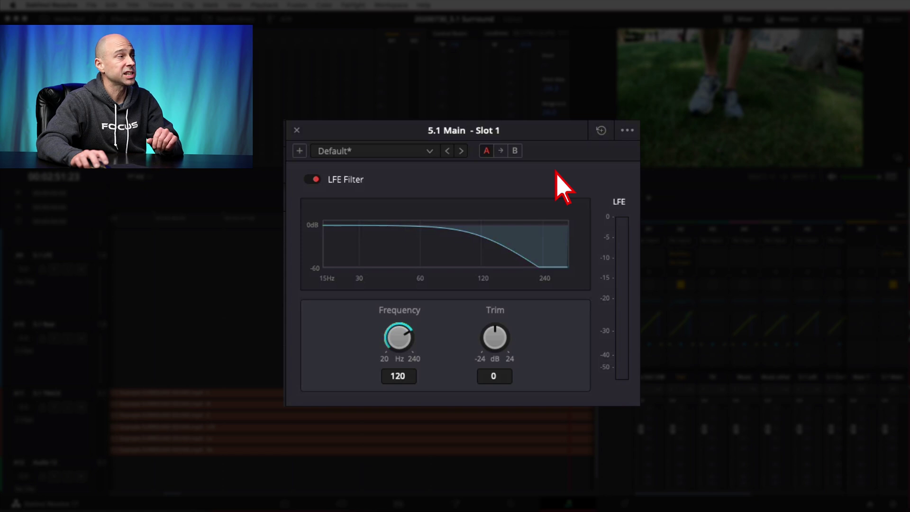
Step: Reset the LFE Filter to its default settings, look over its options and presets, and switch to the B settings
left_click(601, 132)
left_click(627, 132)
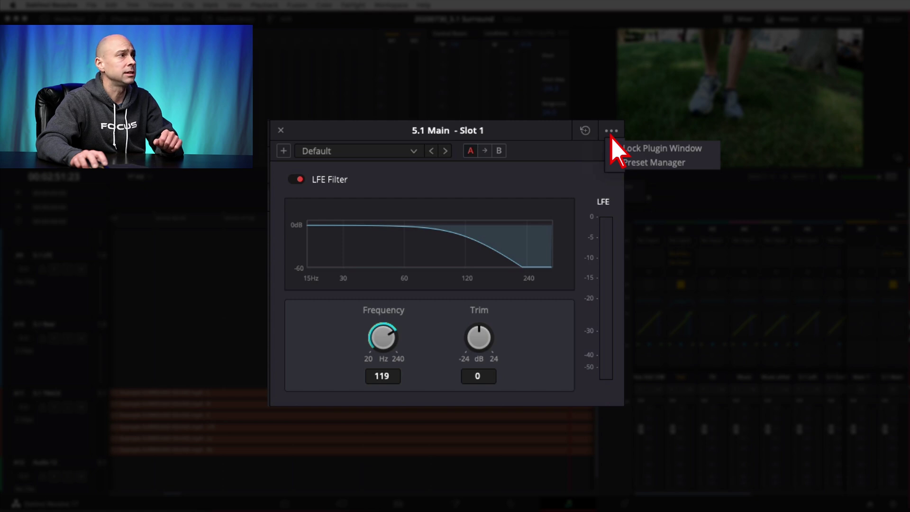
left_click(568, 157)
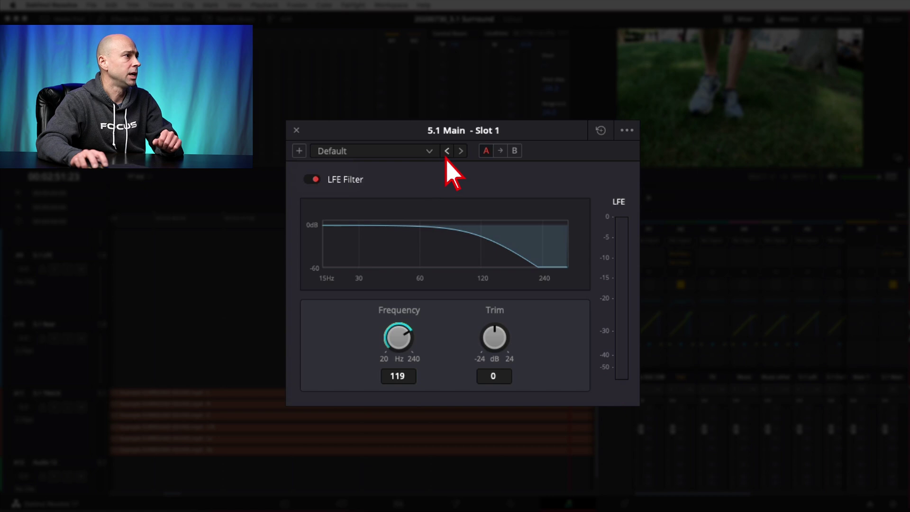
left_click(460, 151)
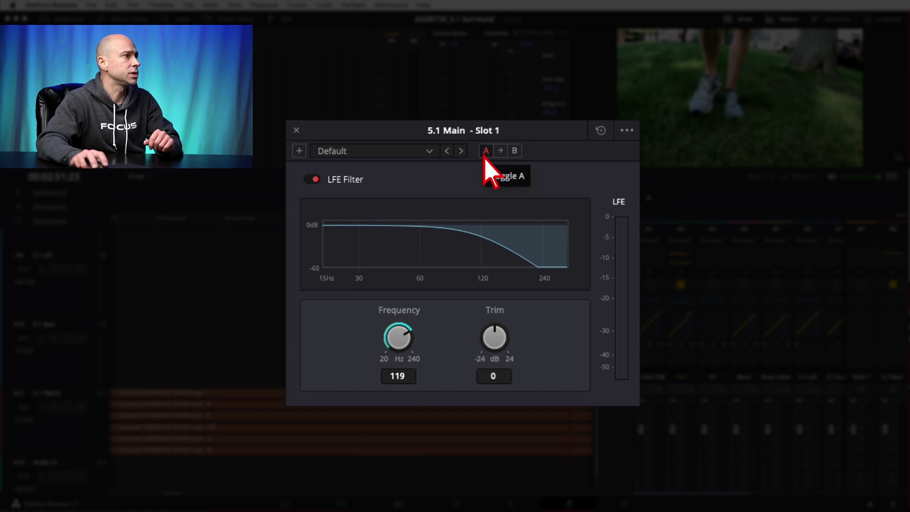
left_click(514, 152)
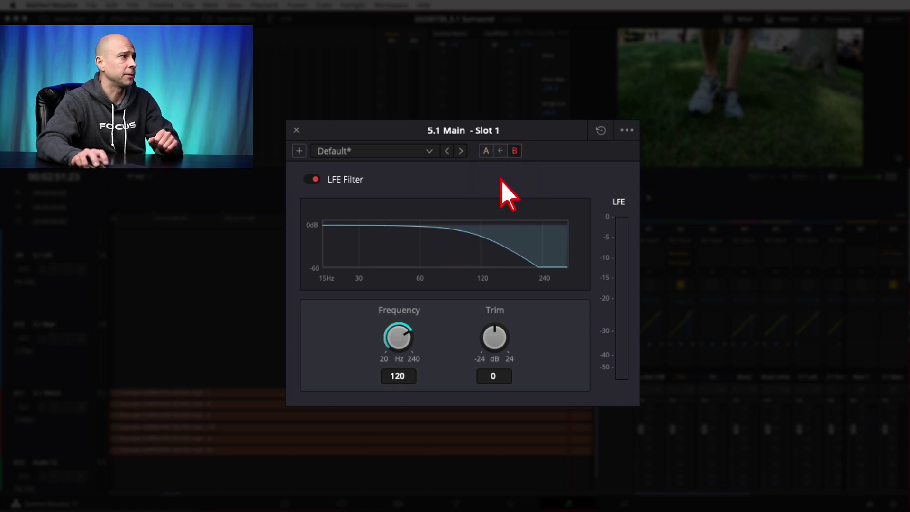
Step: Bypass the LFE Filter and re-enable it twice
left_click(312, 181)
left_click(313, 181)
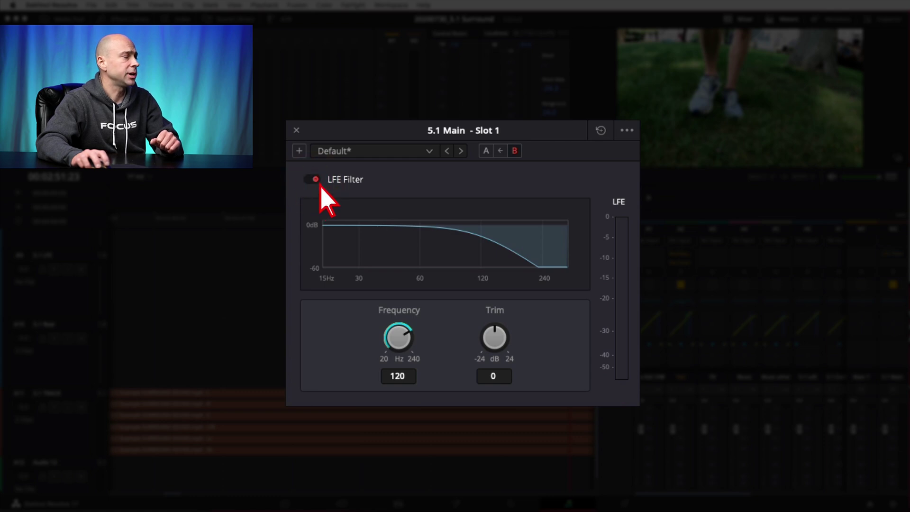
left_click(314, 181)
left_click(313, 179)
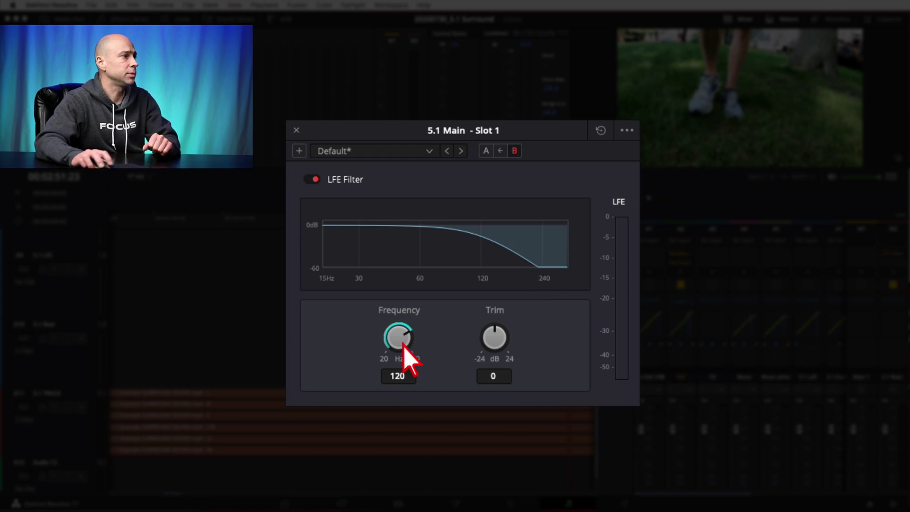
Step: Set the LFE Filter's frequency to 119 Hz and its trim to -3.4 dB
left_click_drag(400, 349, 341, 375)
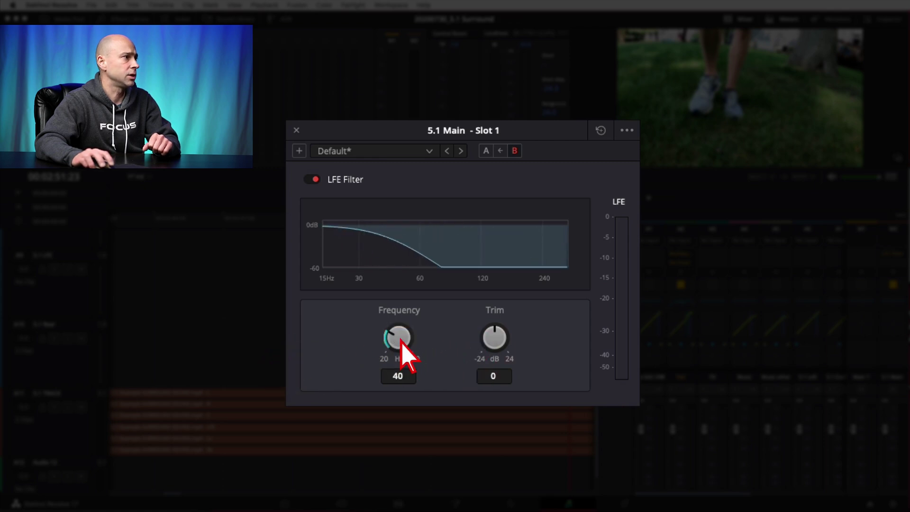
left_click_drag(402, 349, 406, 345)
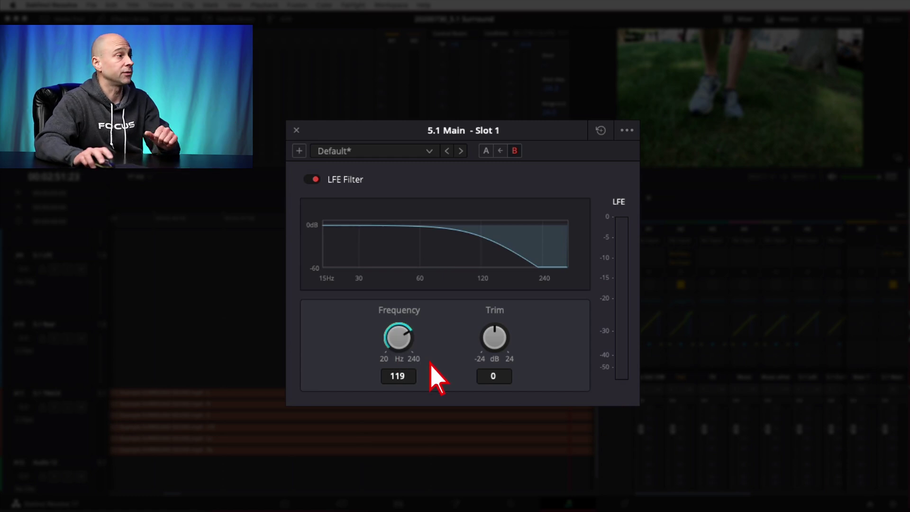
left_click_drag(491, 340, 525, 342)
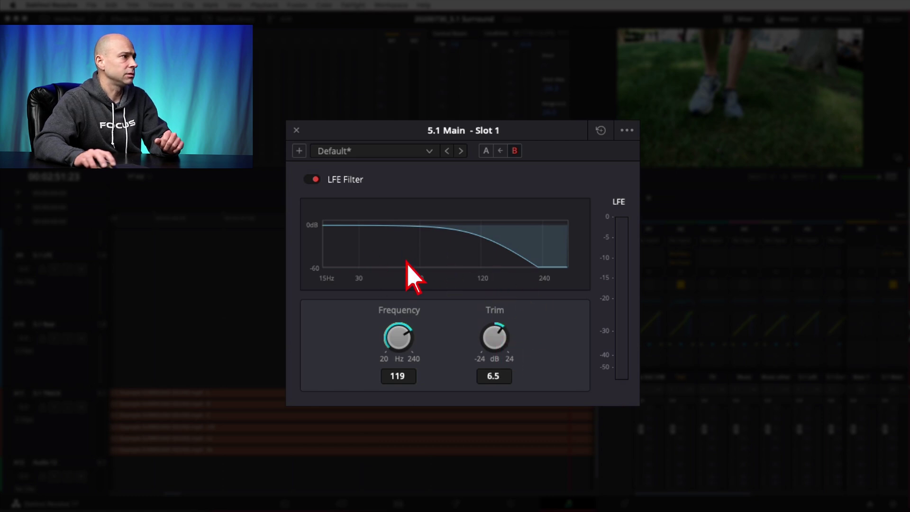
left_click_drag(493, 346, 484, 346)
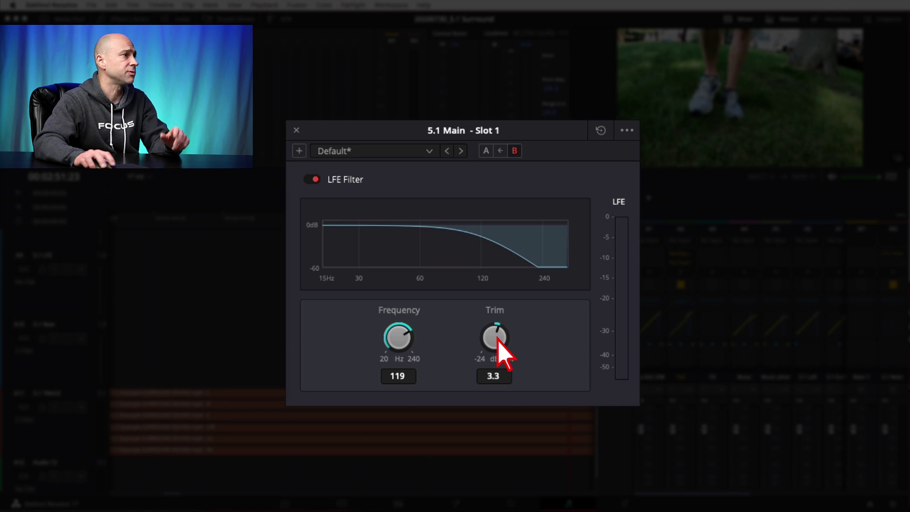
left_click_drag(497, 337, 522, 357)
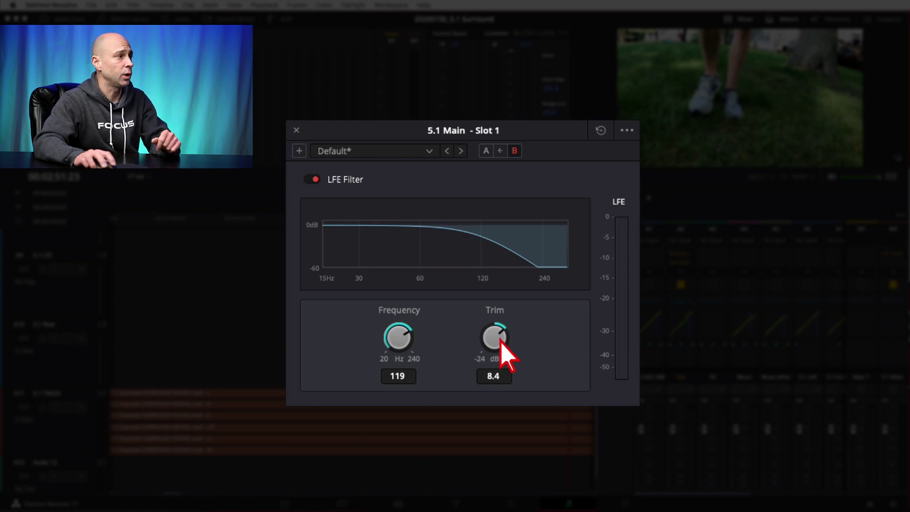
mouse_move(493, 342)
left_mouse_down()
mouse_move(451, 349)
mouse_move(493, 345)
left_mouse_up()
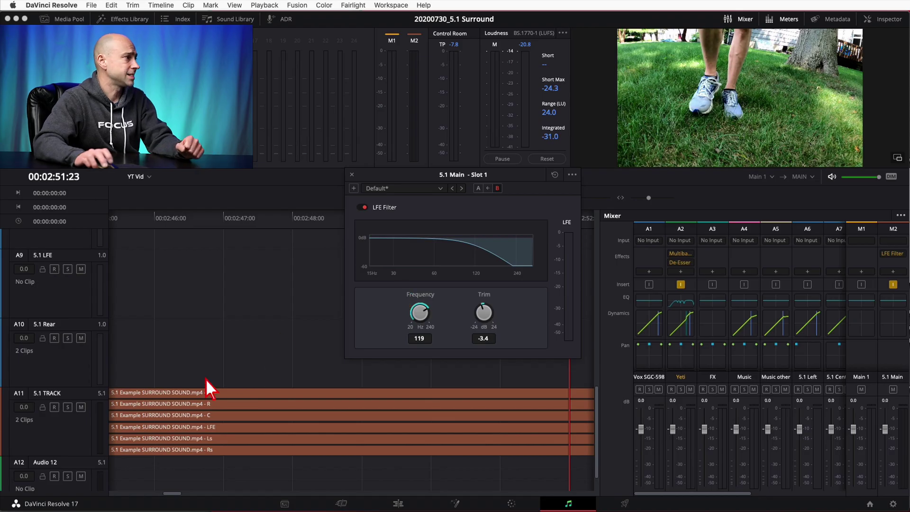
Step: Look through the audio track headers to review the separate 5.1 Left, Center, Right, LFE and Rear tracks
left_click(49, 426)
scroll(53, 422, "up", 5)
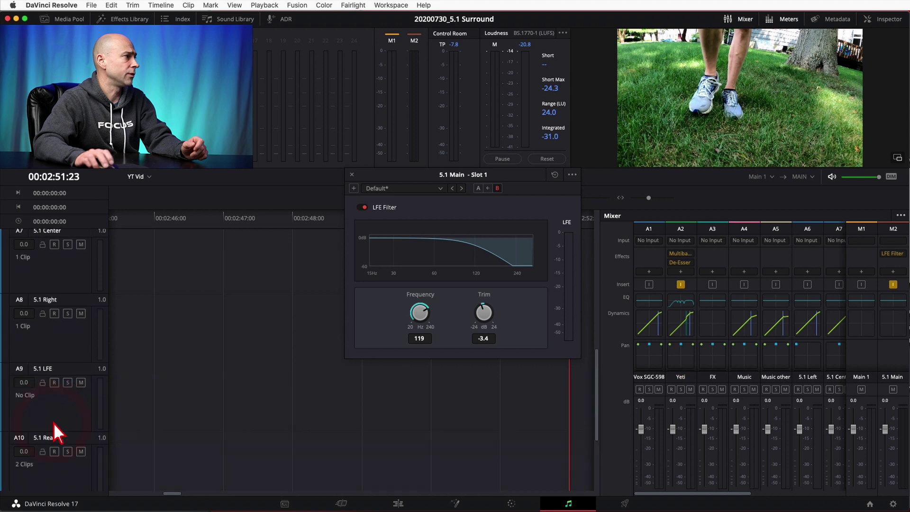
scroll(53, 280, "up", 2)
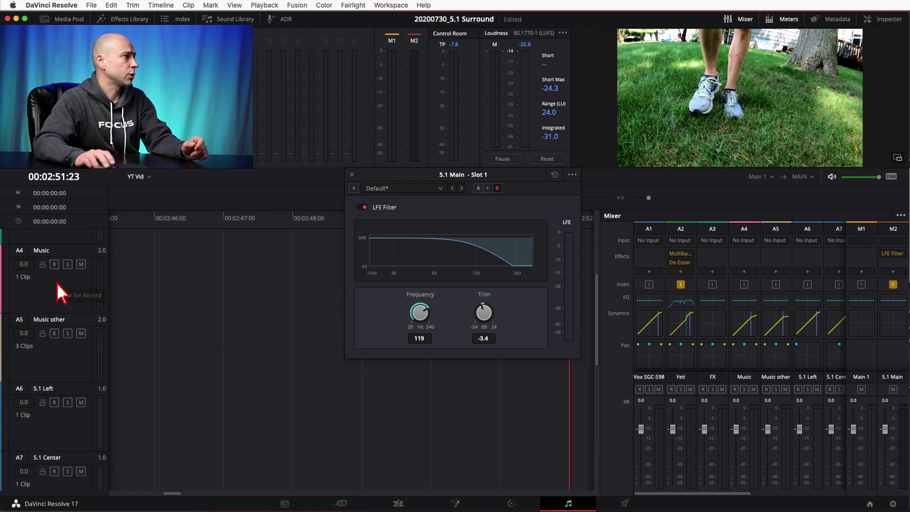
scroll(64, 344, "down", 2)
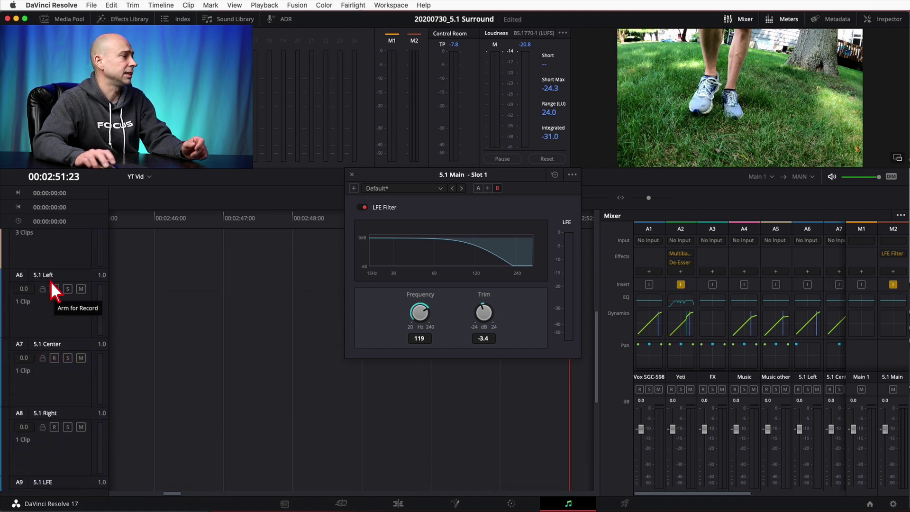
scroll(71, 360, "down", 2)
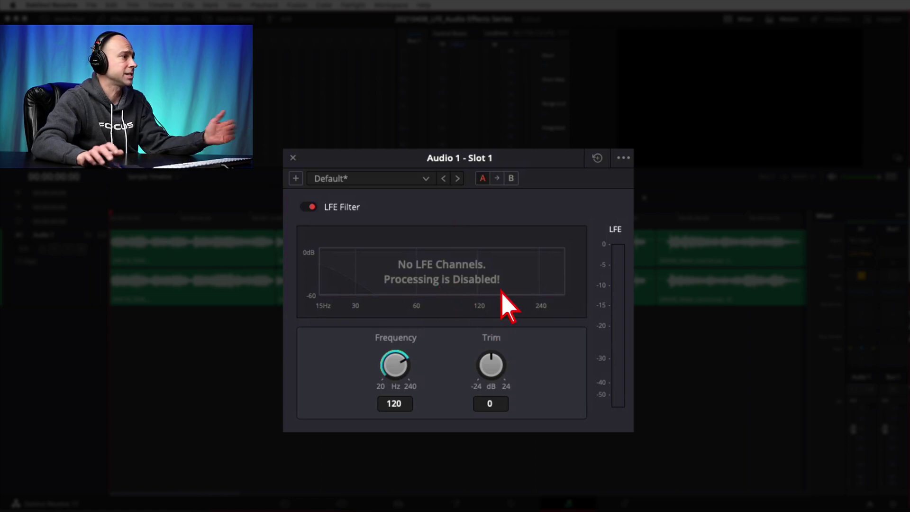
Step: Close the LFE Filter window of Audio 1
left_click(293, 158)
left_click(895, 270)
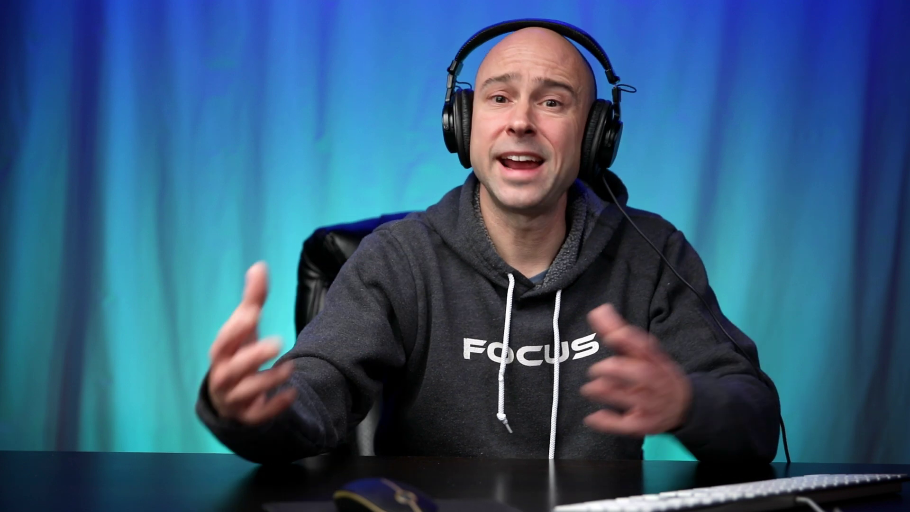
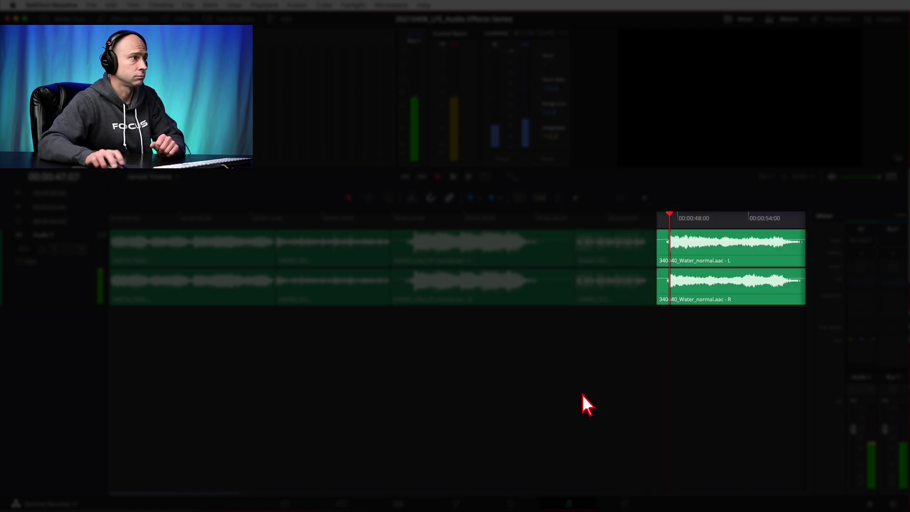
Step: Audition the sample clips following the Water clip during playback by jumping to the start of each one
left_click_drag(234, 493, 301, 494)
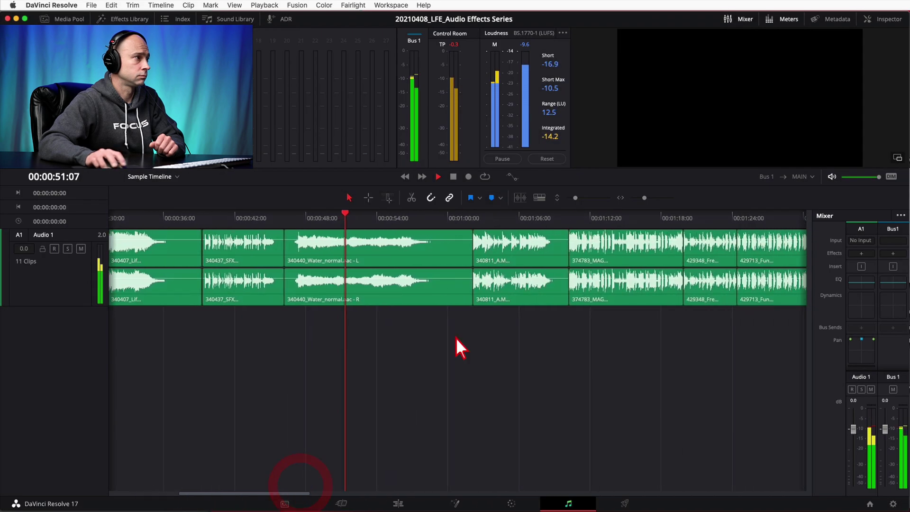
left_click(475, 219)
mouse_move(560, 245)
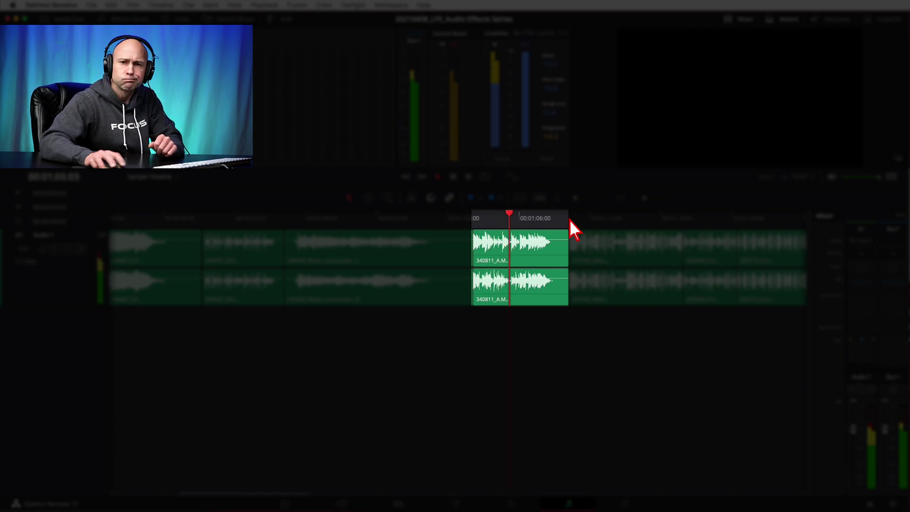
left_click(569, 218)
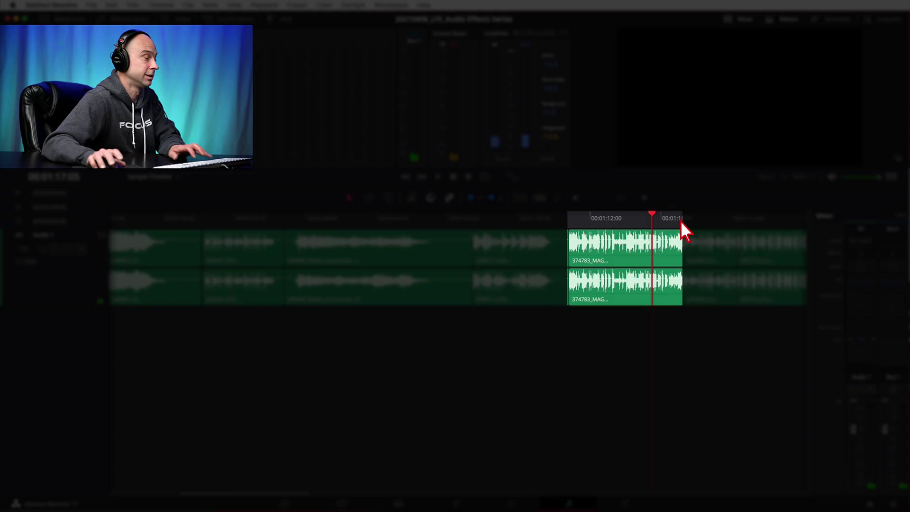
left_click(686, 217)
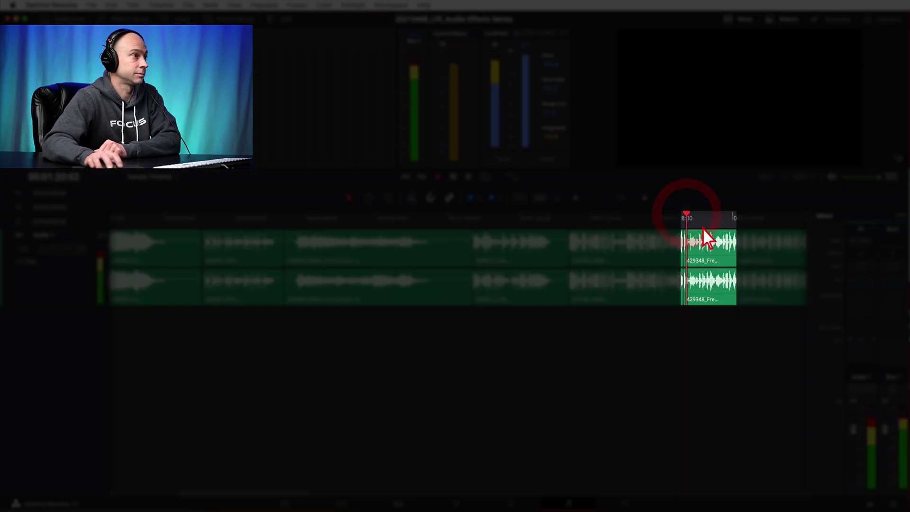
left_click(737, 217)
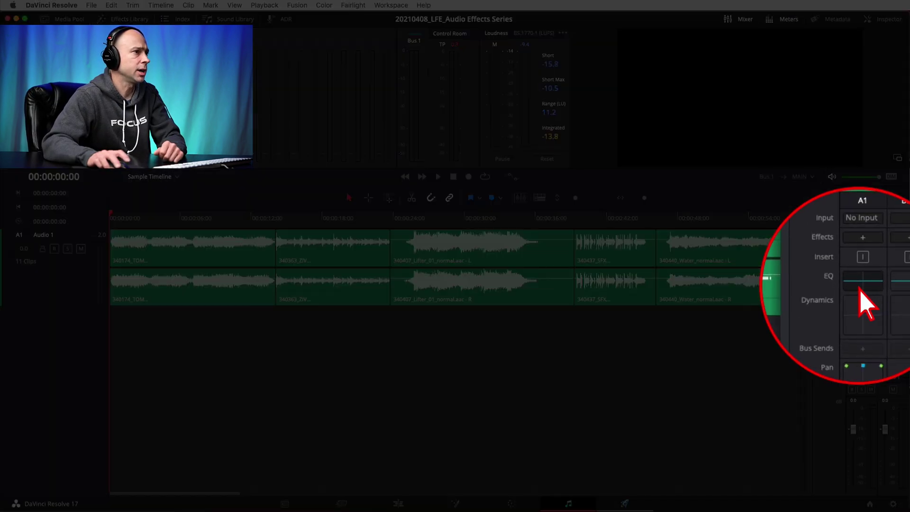
Step: Enable Band 1 in Audio 1's equalizer as a low-pass filter with its frequency at 215 Hz
left_click(859, 285)
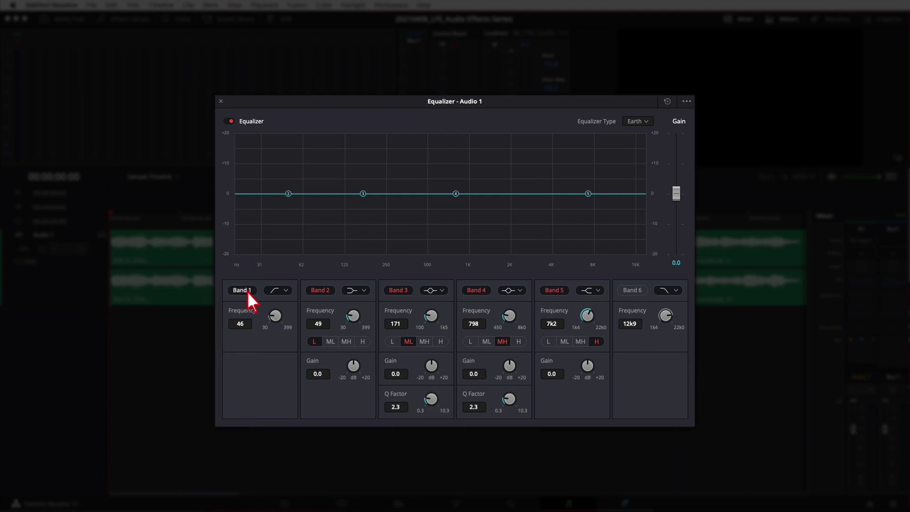
left_click(242, 291)
left_click(278, 291)
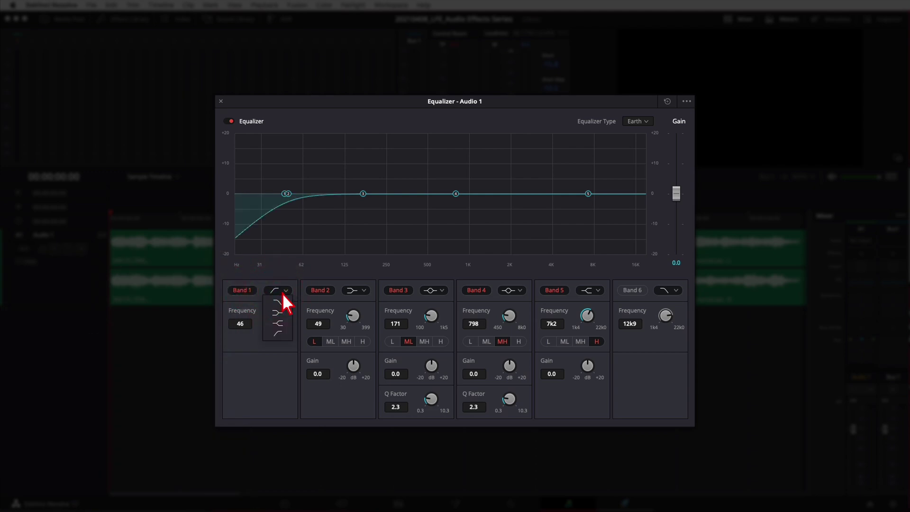
left_click(284, 304)
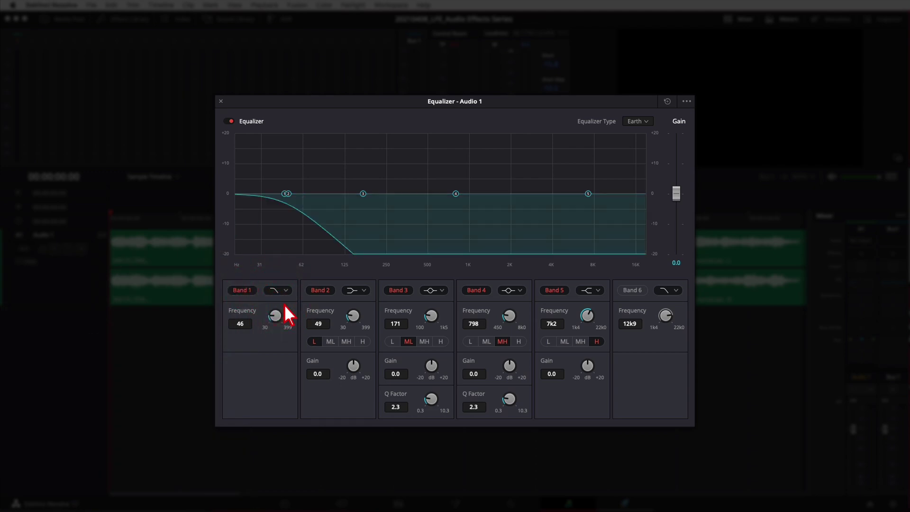
left_click_drag(292, 316, 322, 322)
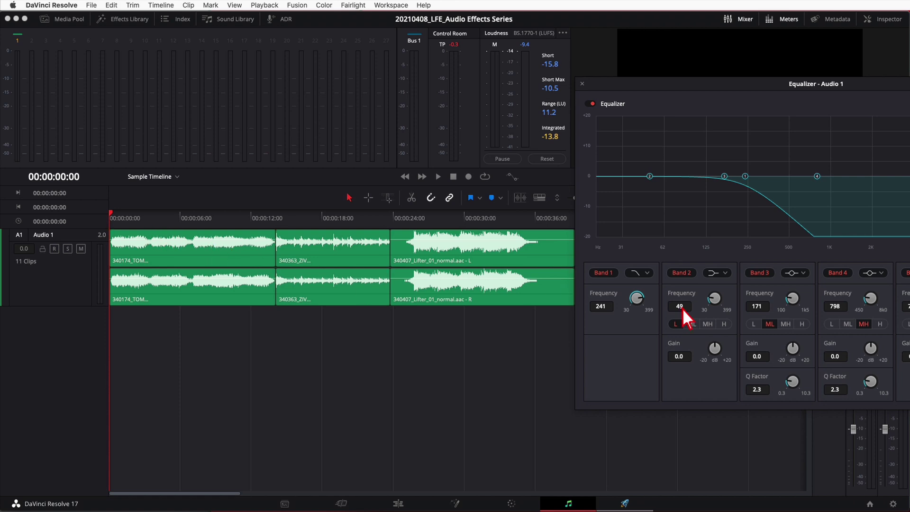
left_click_drag(635, 303, 630, 303)
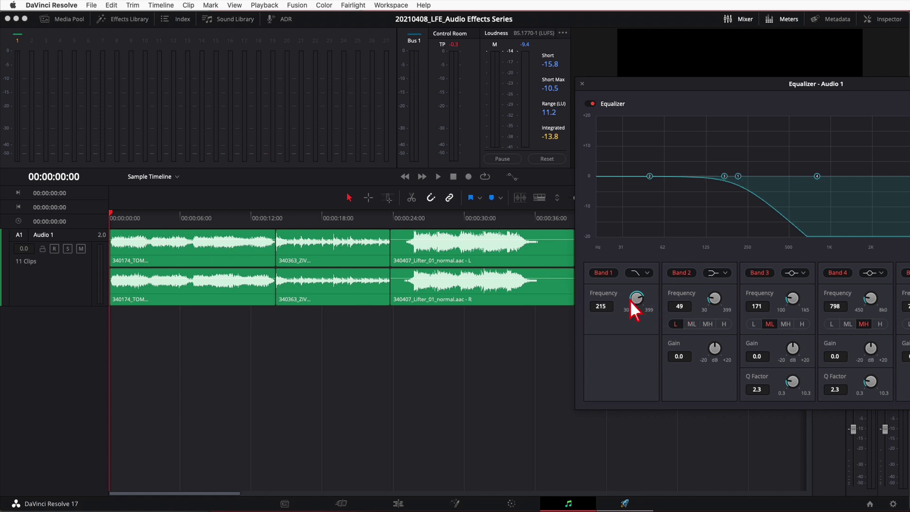
Step: Play the timeline from the start and compare the first clip with Audio 1's equalizer bypassed and re-enabled
key("space")
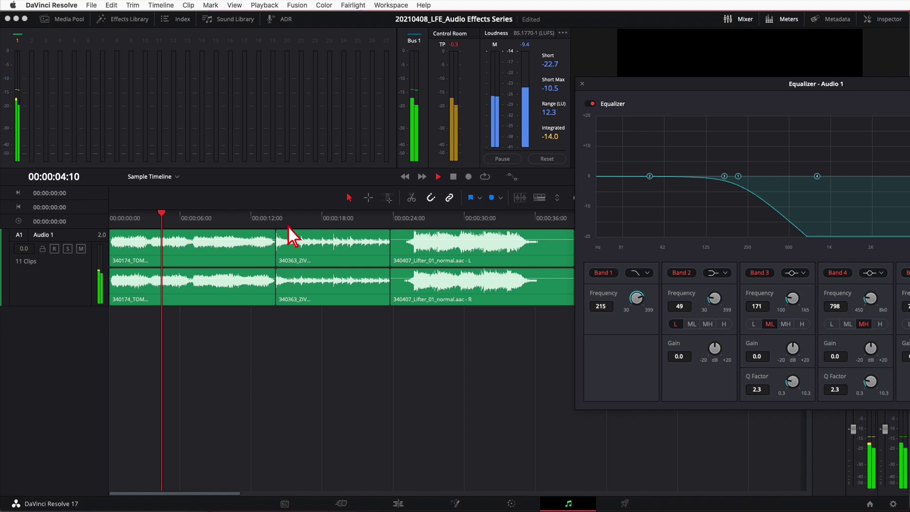
left_click(590, 106)
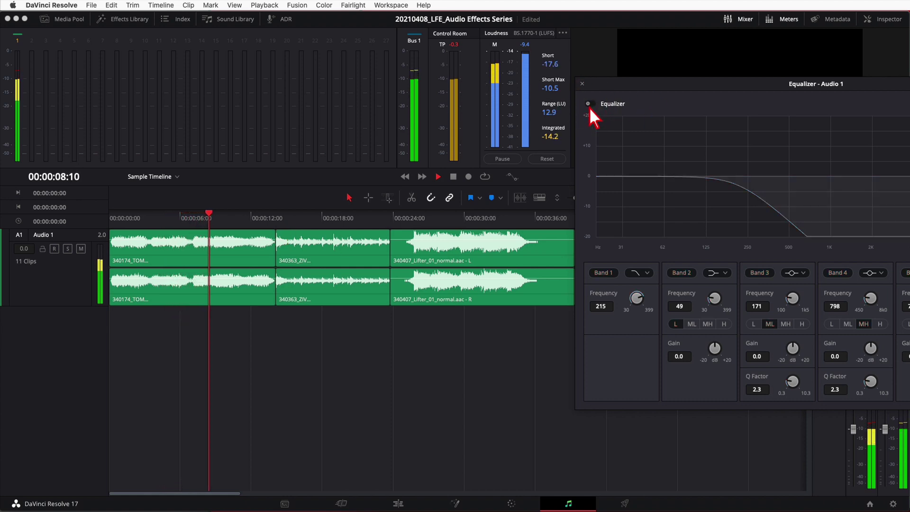
left_click(590, 108)
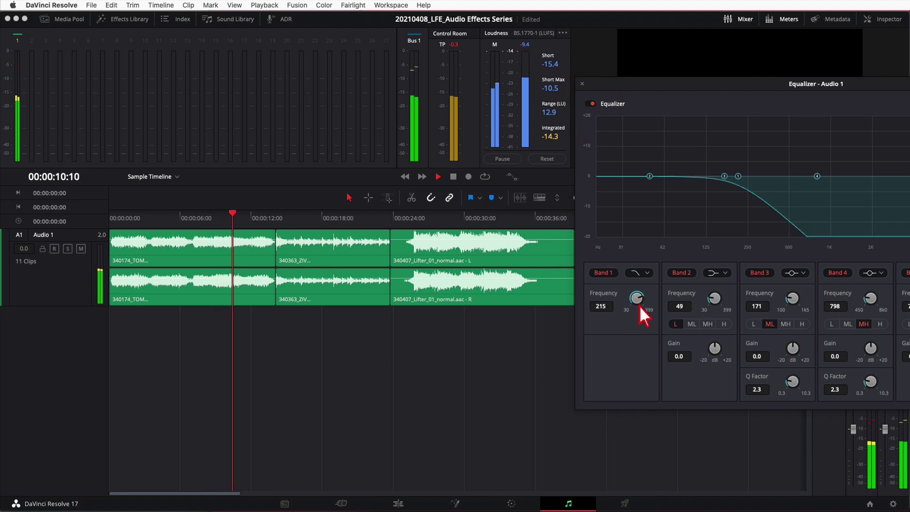
Step: Move playback to the start of the second clip and raise Band 1's low-pass frequency to 286 Hz
left_click(276, 218)
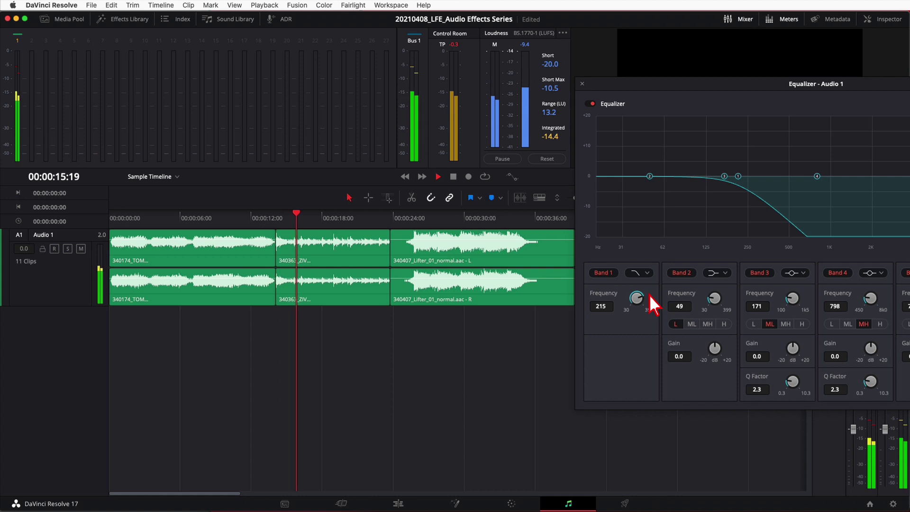
mouse_move(638, 300)
left_mouse_down()
mouse_move(657, 314)
mouse_move(656, 302)
left_mouse_up()
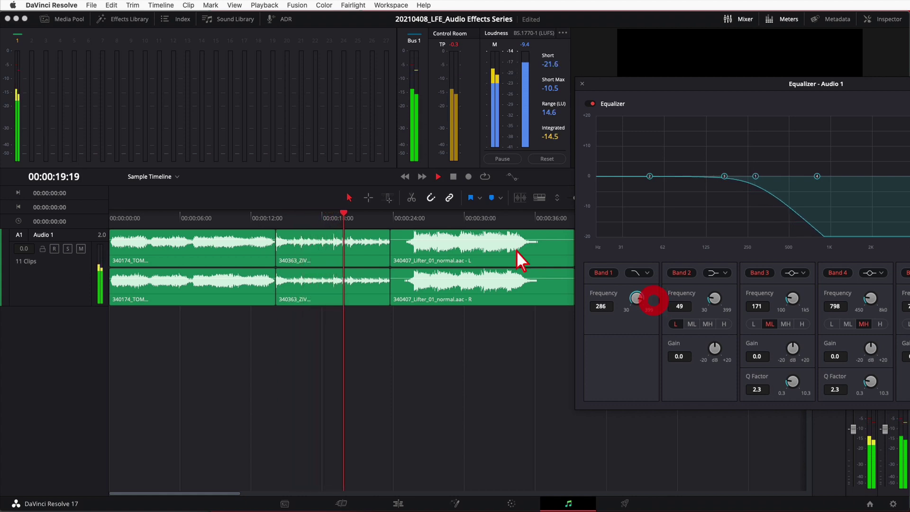
Step: Audition the Lifter clip and the SFX clip after it, raising Band 1's low-pass frequency to 380 Hz
left_click(409, 219)
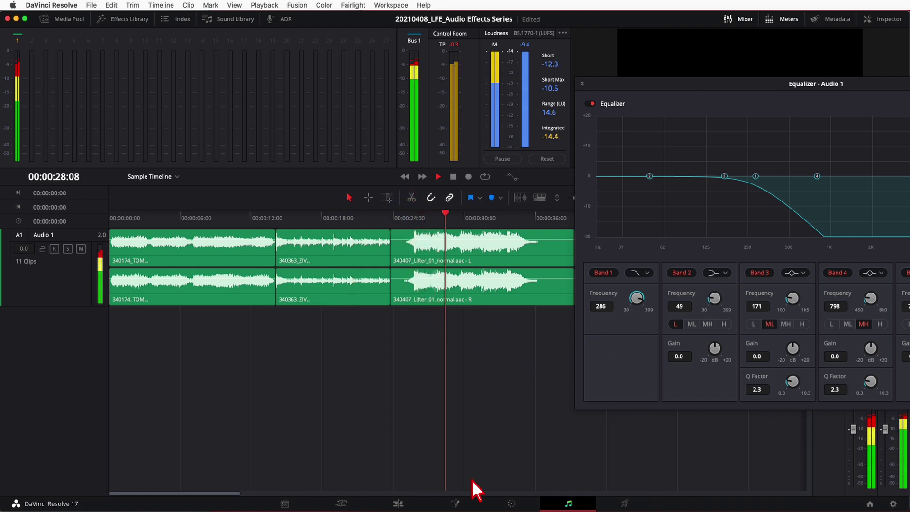
left_click_drag(219, 494, 262, 497)
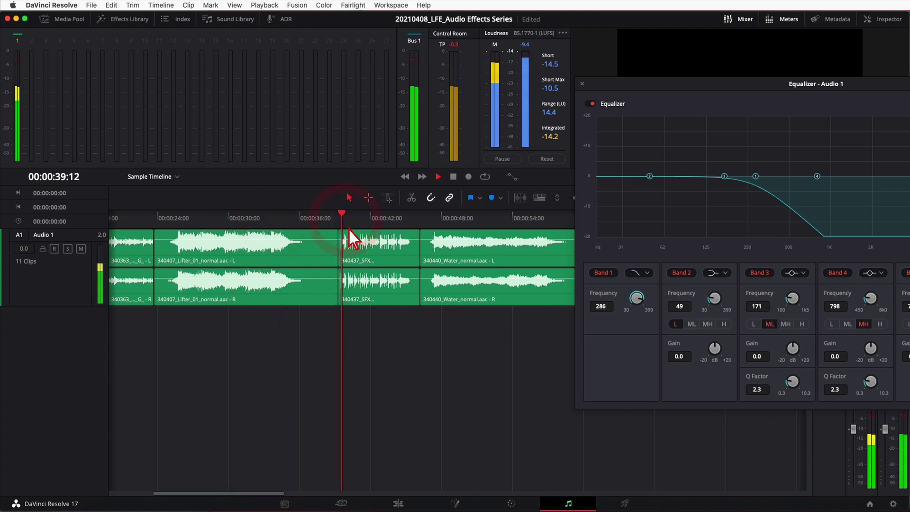
mouse_move(643, 299)
left_mouse_down()
mouse_move(660, 302)
mouse_move(635, 301)
left_mouse_up()
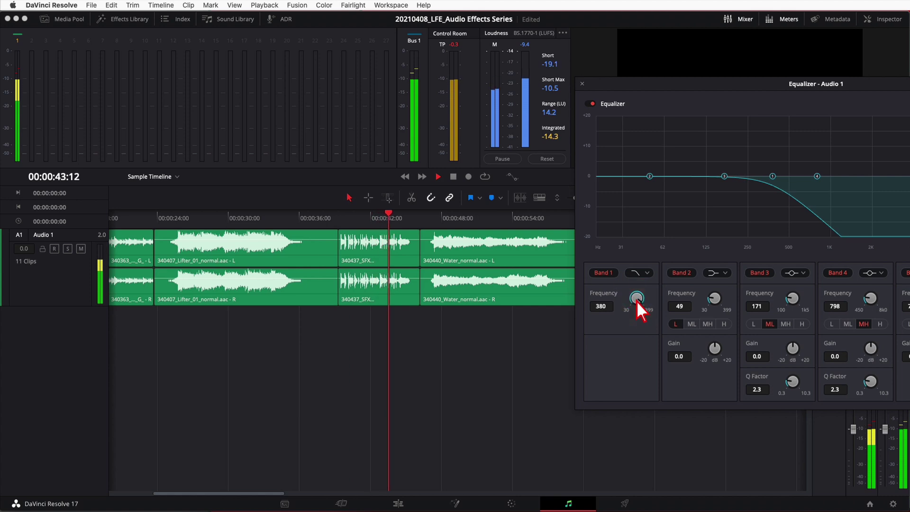
Step: Move playback to the Water clip and compare its sound with the equalizer bypassed and re-enabled
left_click(432, 218)
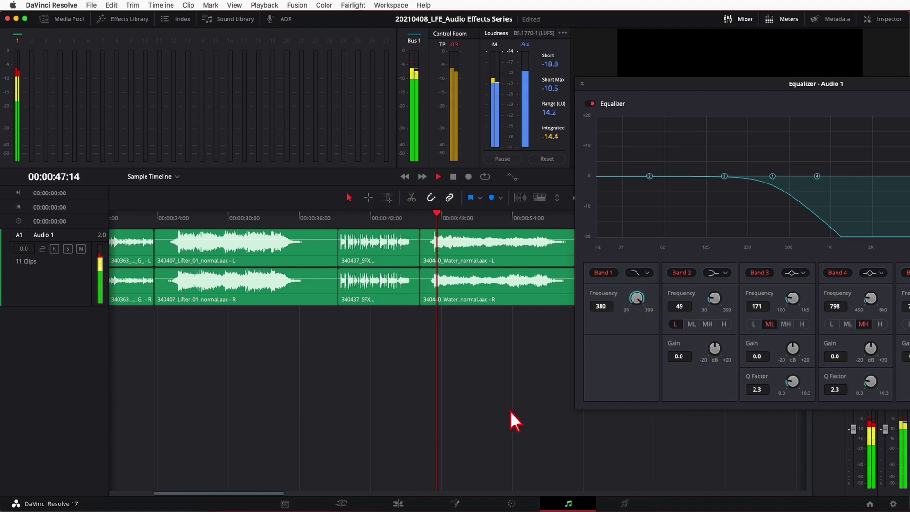
left_click(304, 493)
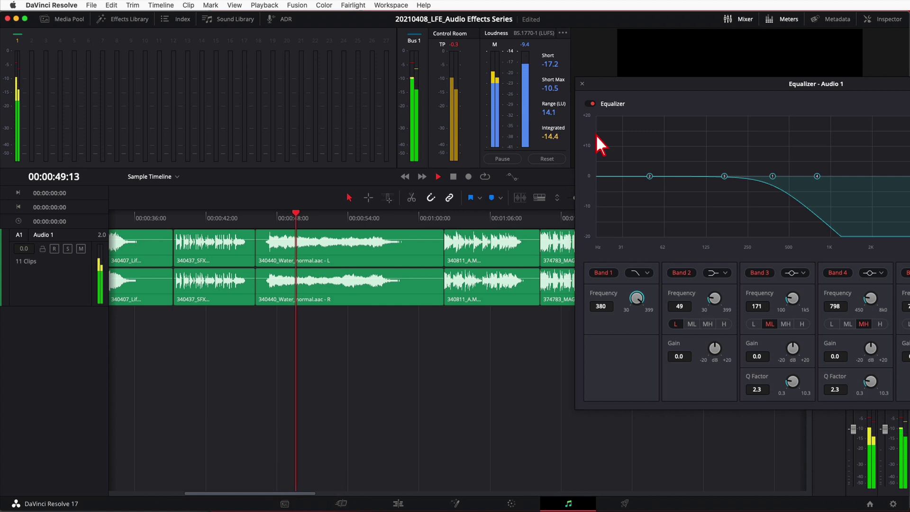
left_click(592, 104)
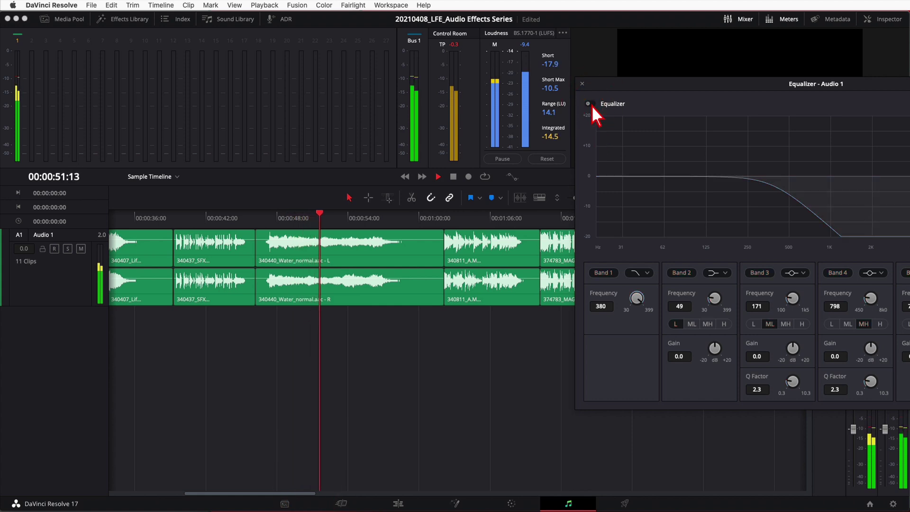
left_click(592, 105)
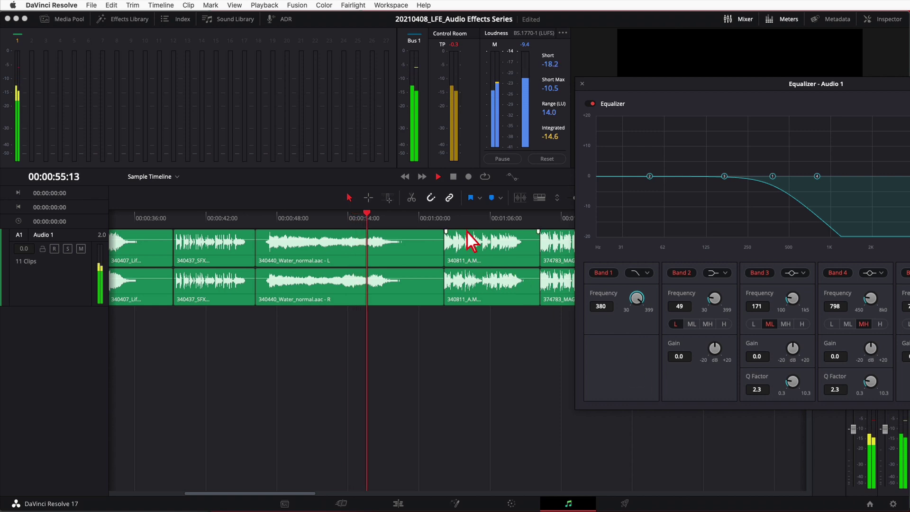
Step: Audition the four clips following the Water clip through the low-pass filter, from 340811 to 429713
left_click(448, 216)
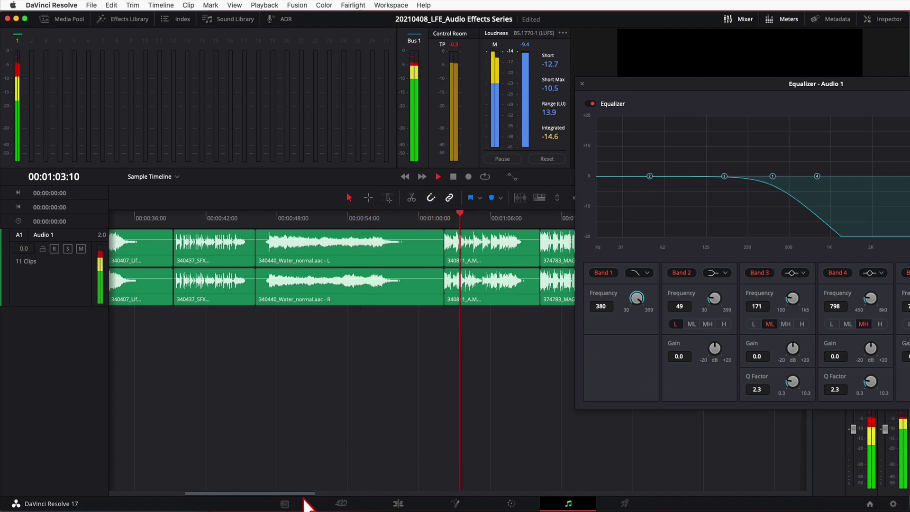
left_click_drag(280, 493, 315, 497)
left_click(392, 219)
left_click_drag(315, 497, 338, 497)
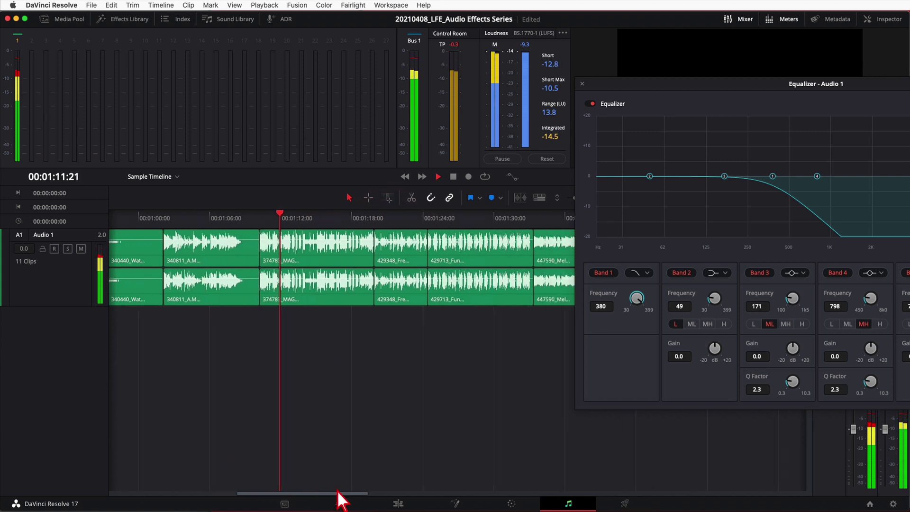
left_click(369, 213)
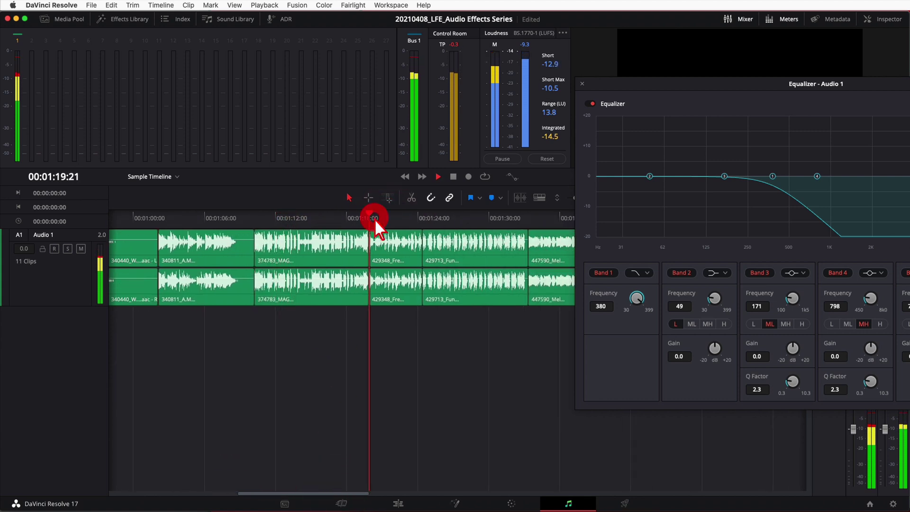
left_click(433, 219)
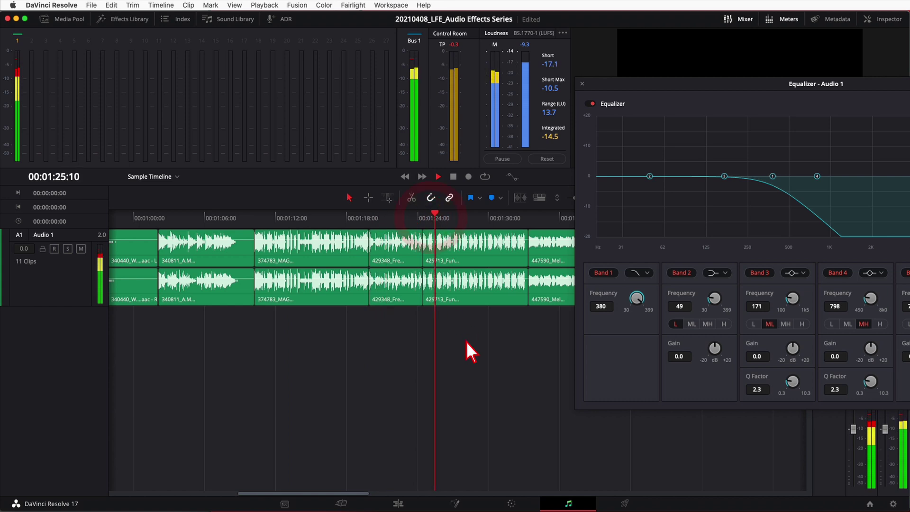
Step: Lower Band 1's low-pass frequency to 326 Hz, and turn Band 1 off while the 447590_Mel clip plays
mouse_move(640, 301)
left_mouse_down()
mouse_move(658, 299)
mouse_move(627, 298)
left_mouse_up()
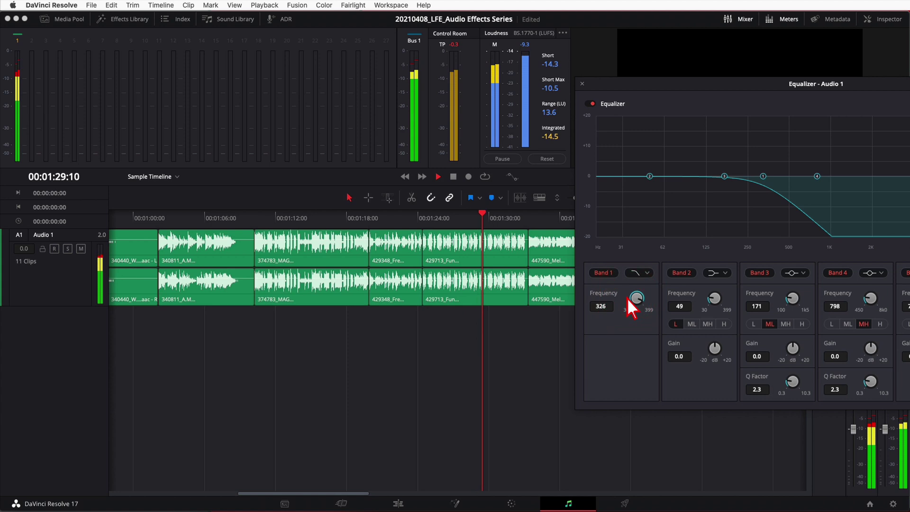
left_click(550, 218)
left_click_drag(339, 493, 400, 494)
left_click(603, 273)
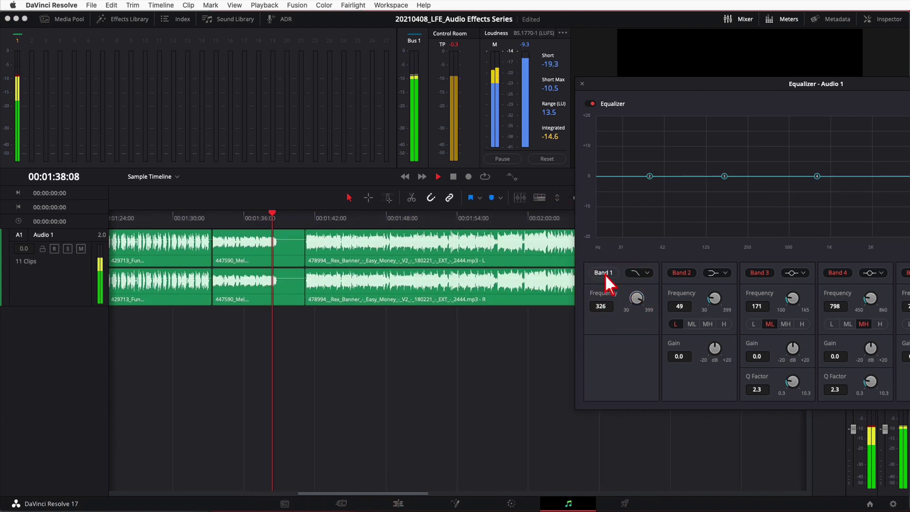